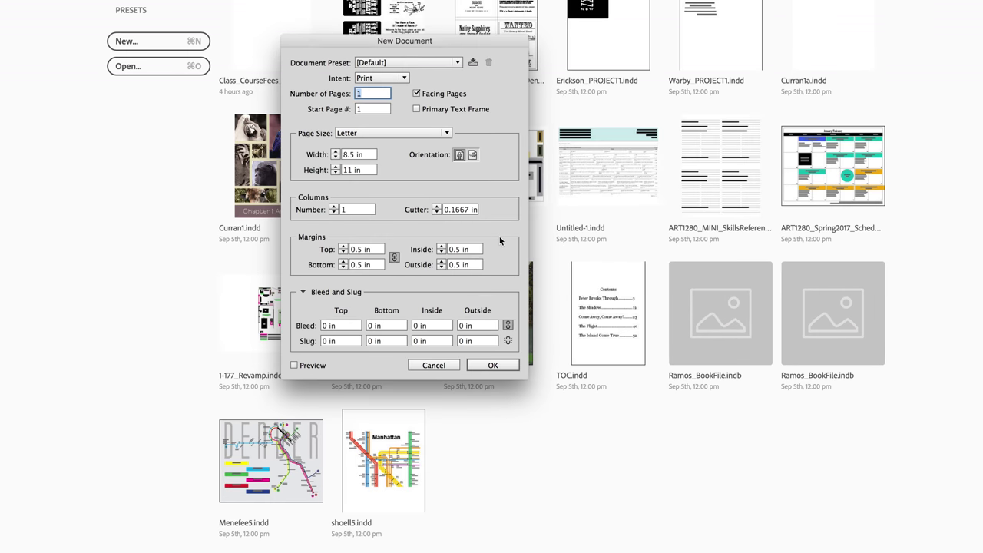
# Move the New Document settings lower and try the Web and Mobile document intents
pyautogui.moveTo(447, 110); pyautogui.dragTo(463, 126)
pyautogui.moveTo(440, 55); pyautogui.dragTo(543, 121)
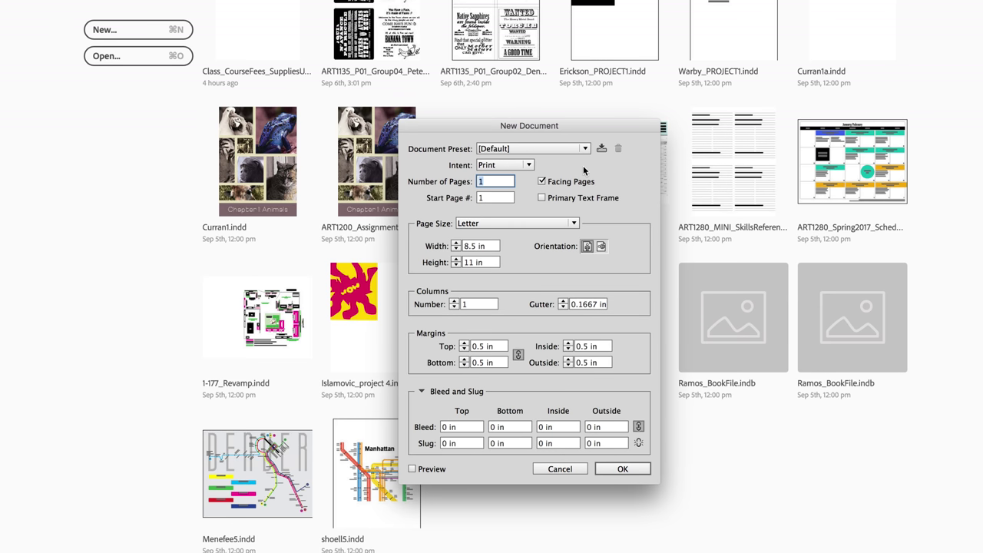
pyautogui.click(528, 166)
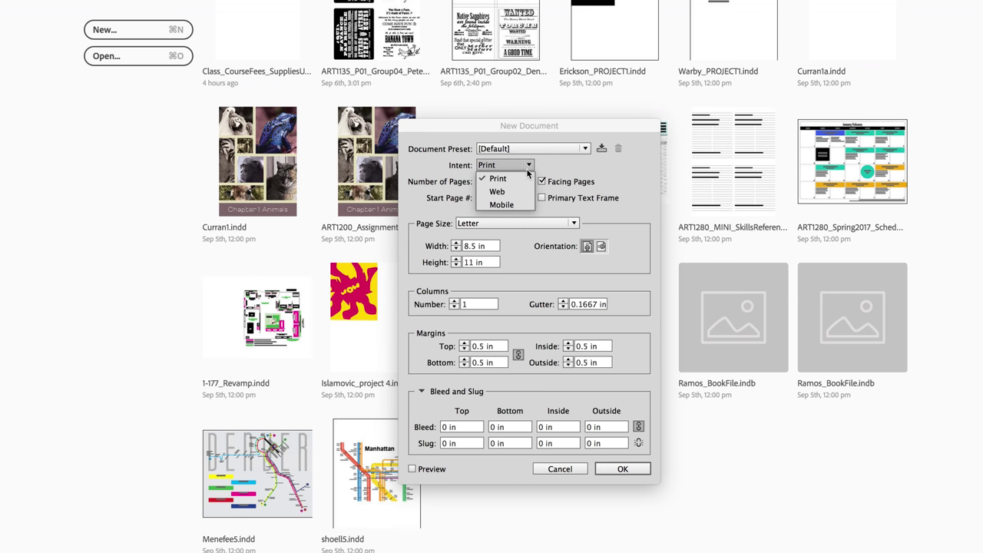
pyautogui.click(516, 188)
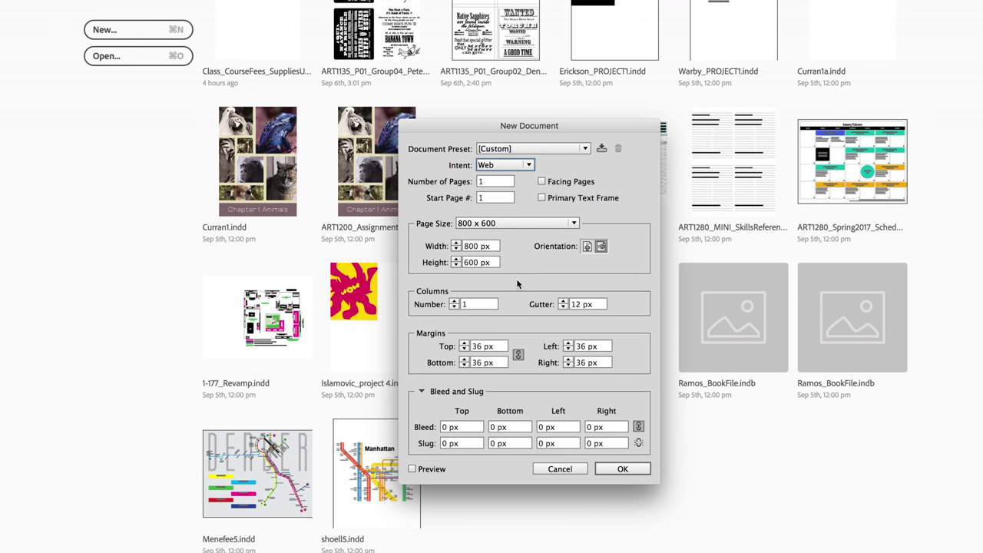
pyautogui.click(519, 163)
pyautogui.click(518, 194)
# Set the document intent back to Print and turn off Facing Pages
pyautogui.click(516, 165)
pyautogui.click(511, 176)
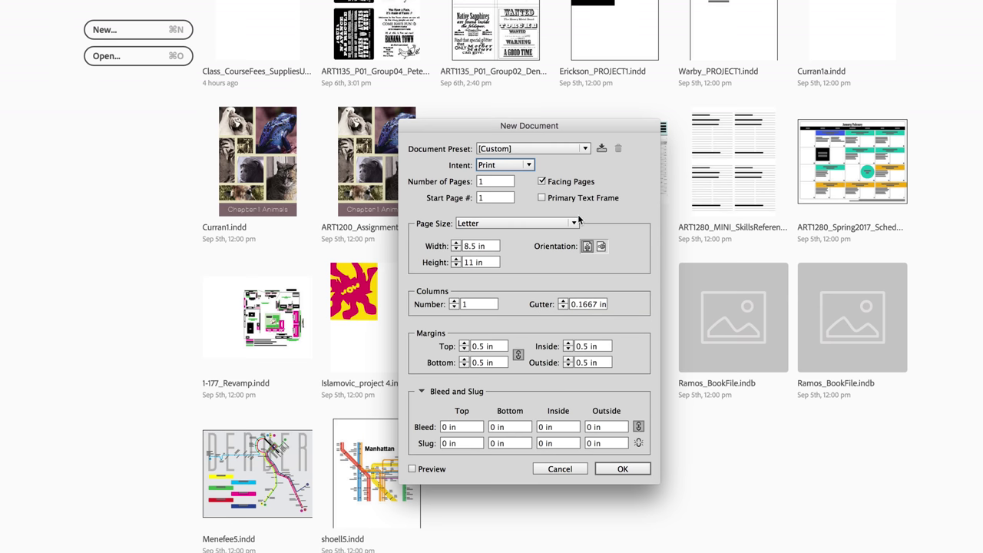
pyautogui.click(494, 182)
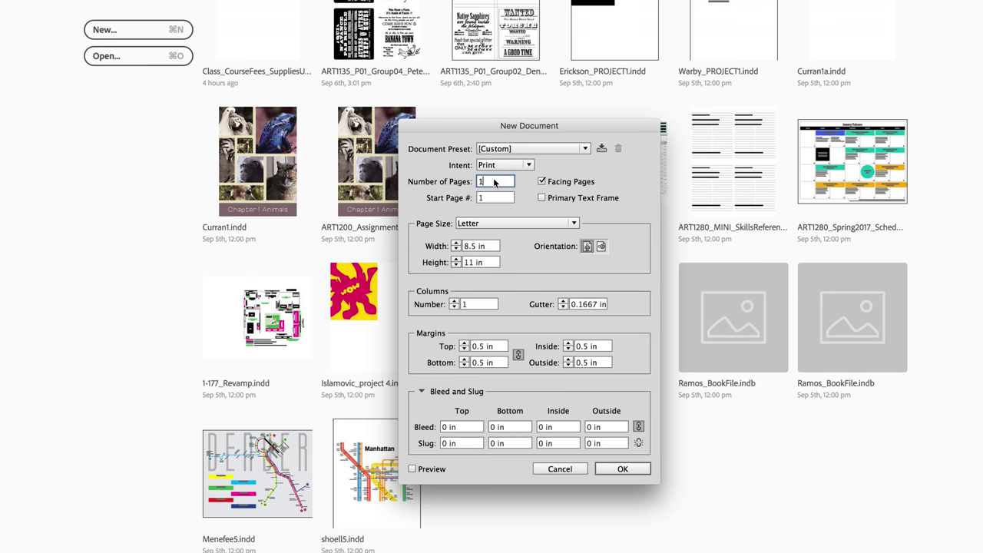
pyautogui.click(541, 182)
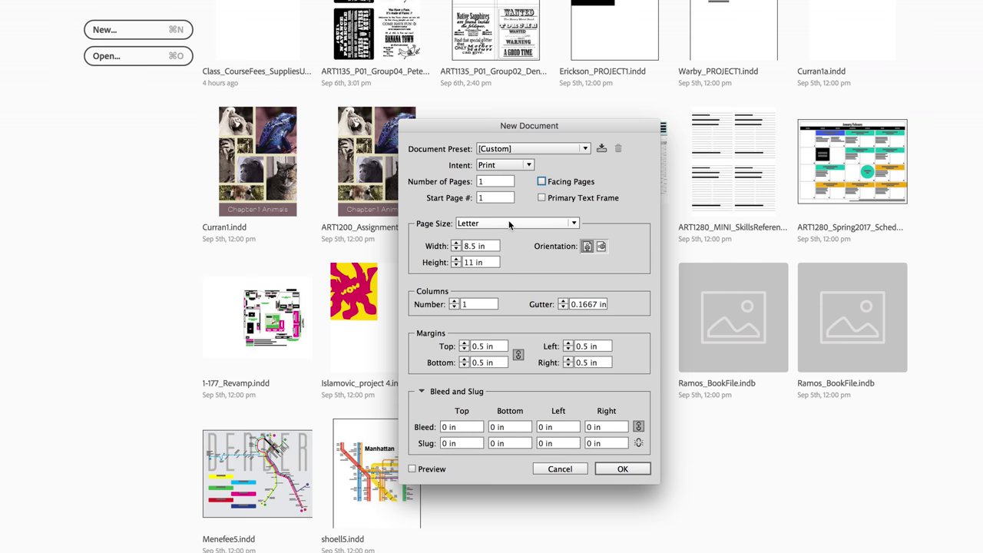
# Enter a custom 7 in width and 9 in height, trying landscape before settling on portrait
pyautogui.click(509, 222)
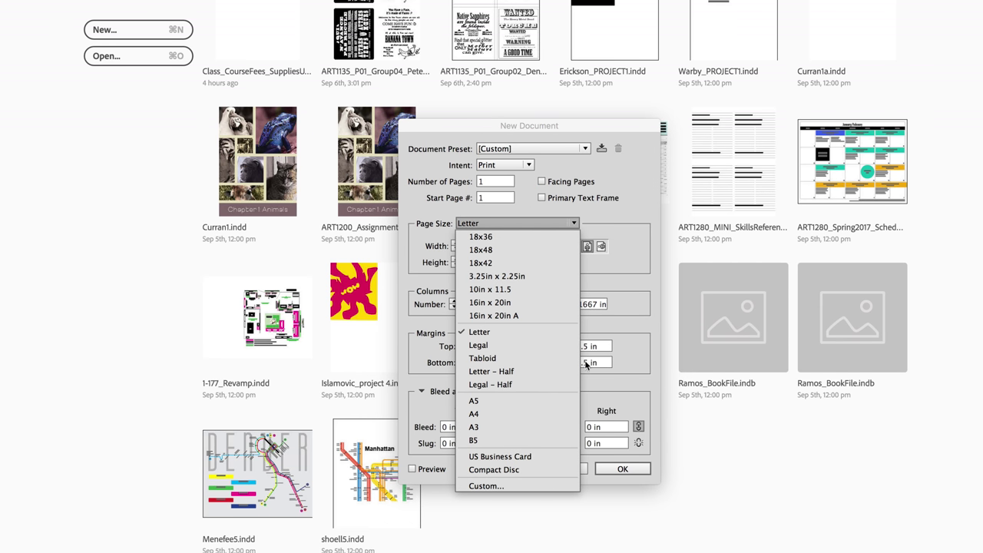
pyautogui.click(623, 224)
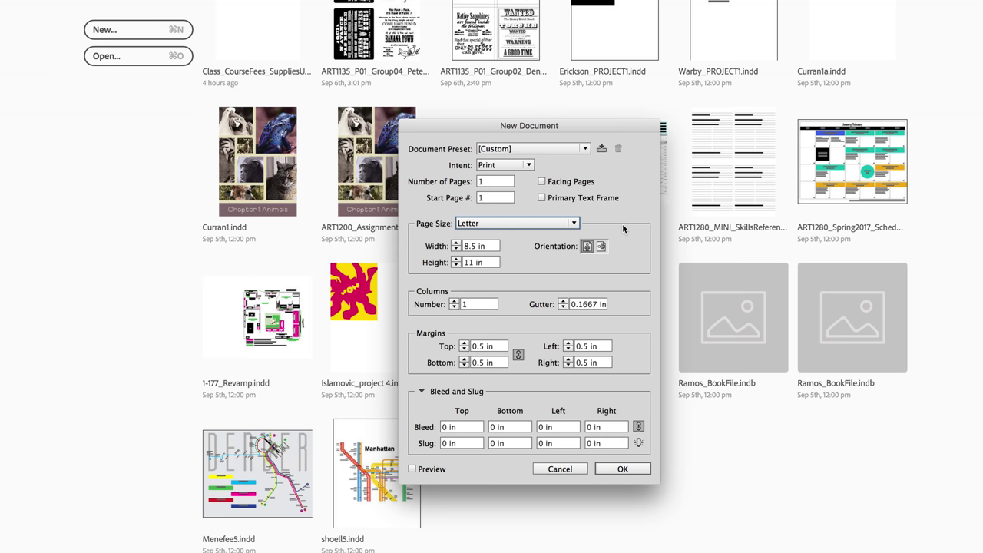
pyautogui.click(489, 245)
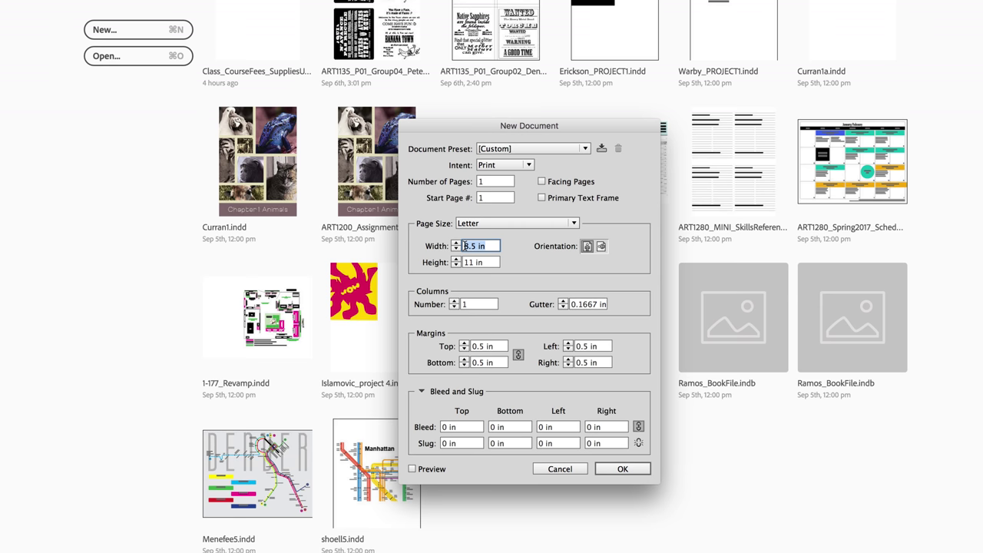
pyautogui.write('7')
pyautogui.press('Tab')
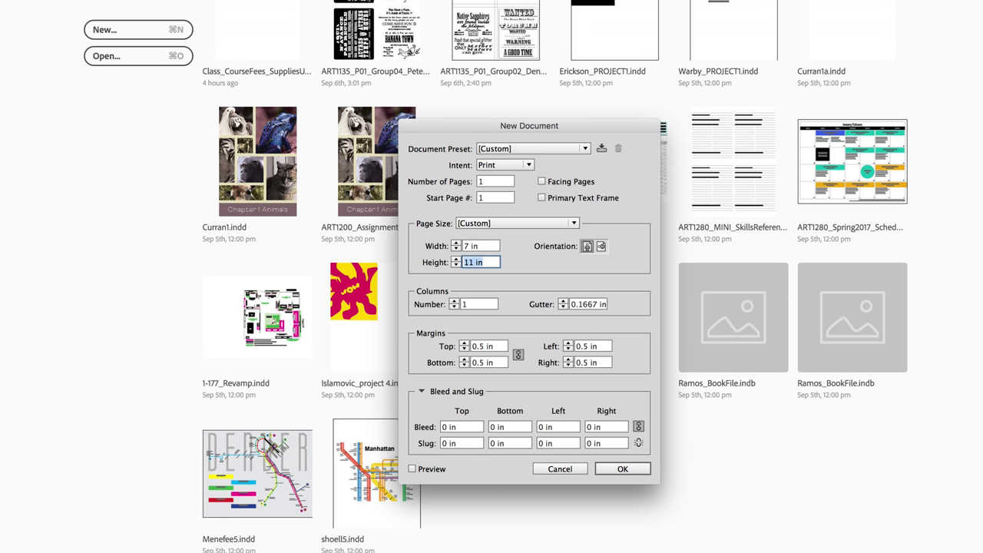
pyautogui.write('9')
pyautogui.press('Tab')
pyautogui.click(603, 248)
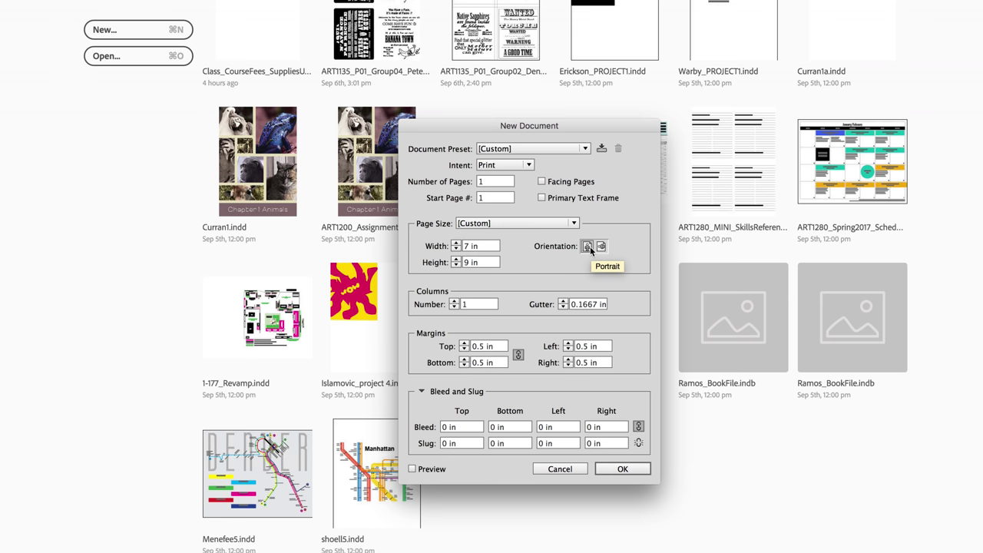
pyautogui.click(586, 247)
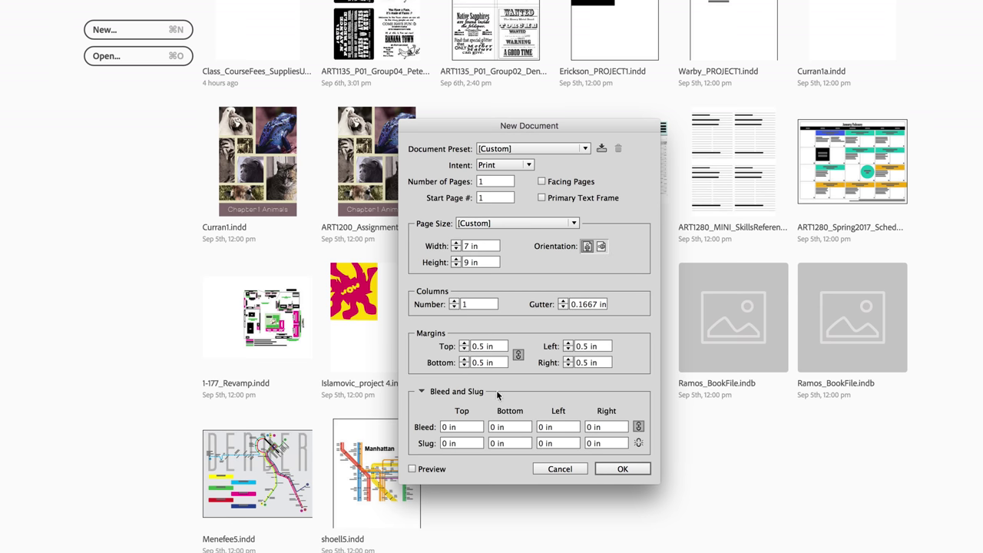
# Turn on Preview, try three columns on the page, then return to one column
pyautogui.click(412, 469)
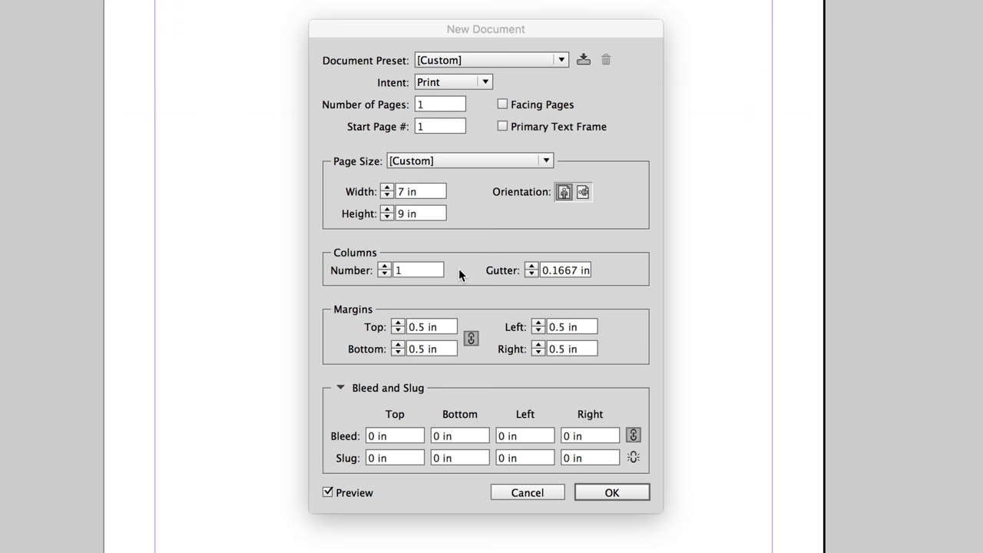
pyautogui.click(384, 266)
pyautogui.click(384, 265)
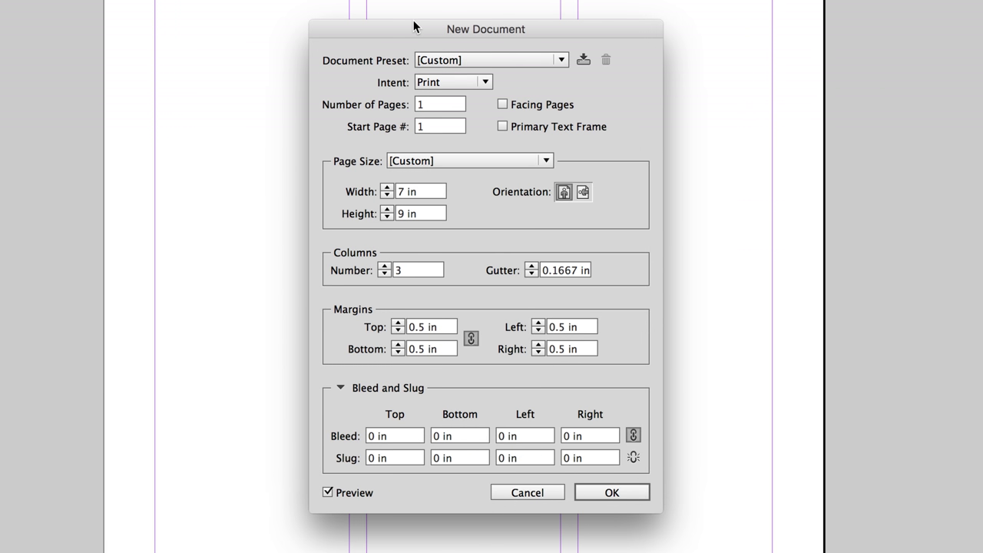
pyautogui.moveTo(414, 26); pyautogui.dragTo(819, 53)
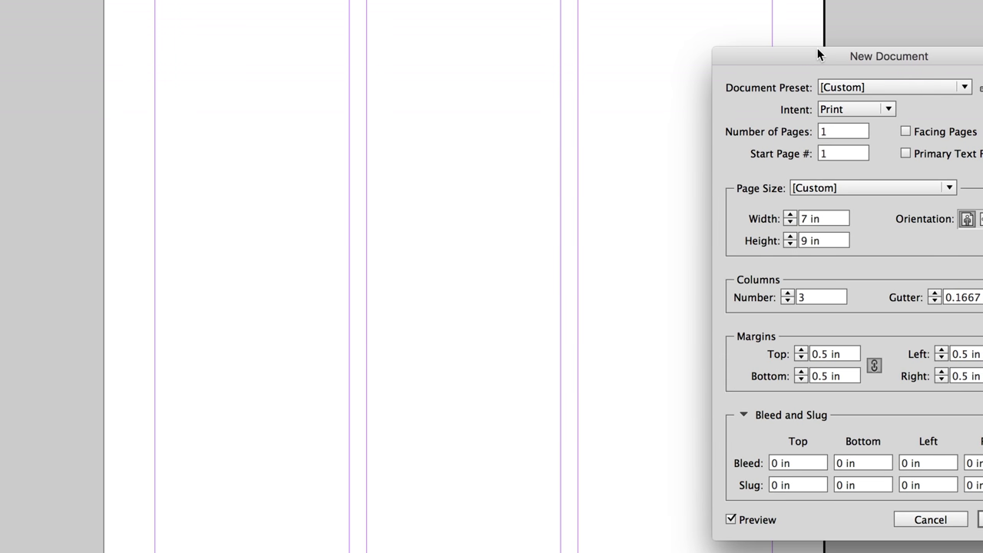
pyautogui.moveTo(817, 48); pyautogui.dragTo(598, 23)
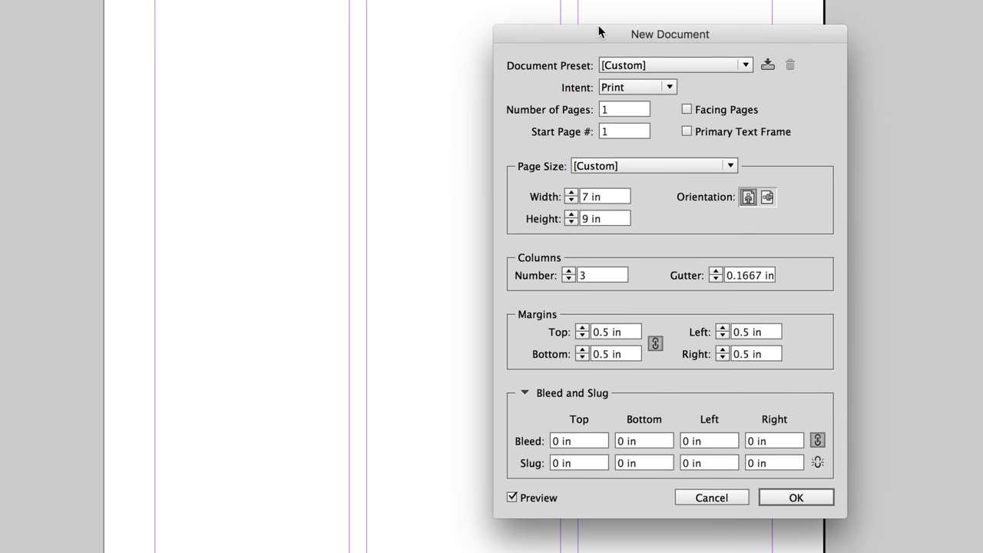
pyautogui.click(568, 278)
pyautogui.click(568, 278)
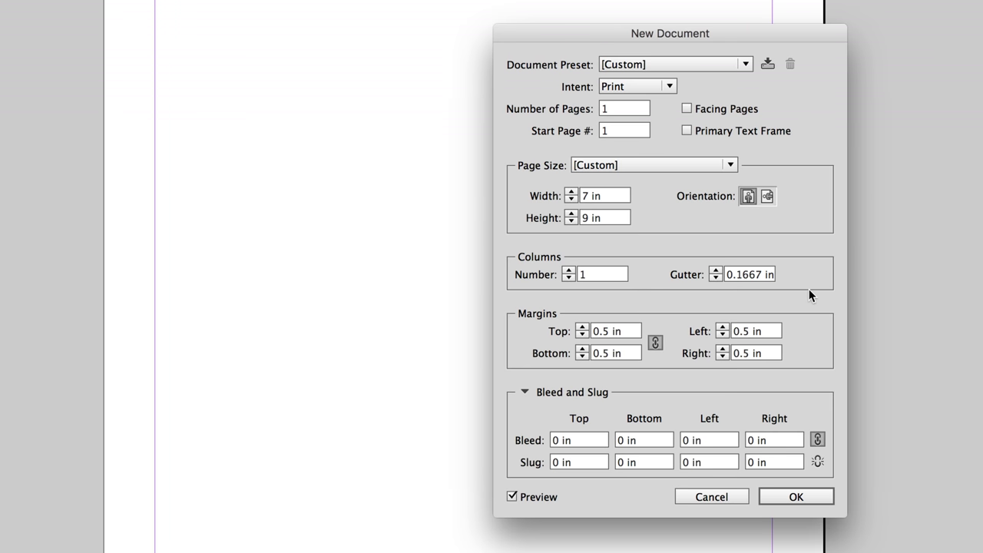
# Enter .125 in the Top margin so all linked margins become 0.125 in
pyautogui.tripleClick(621, 330)
pyautogui.write('.125')
pyautogui.press('Tab')
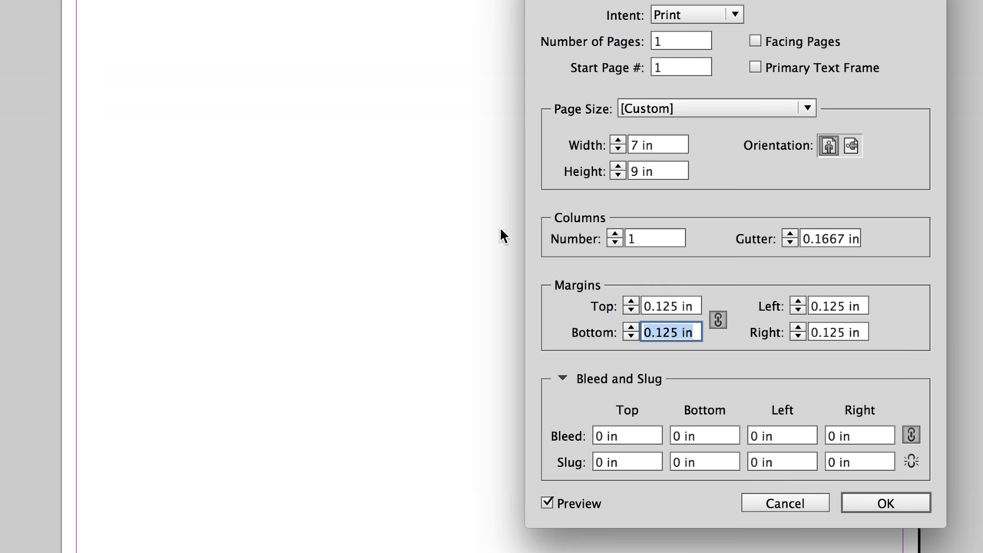
# Toggle columns to 3 and back to 1, then raise the linked margins to 1.25 in
pyautogui.click(614, 233)
pyautogui.click(614, 233)
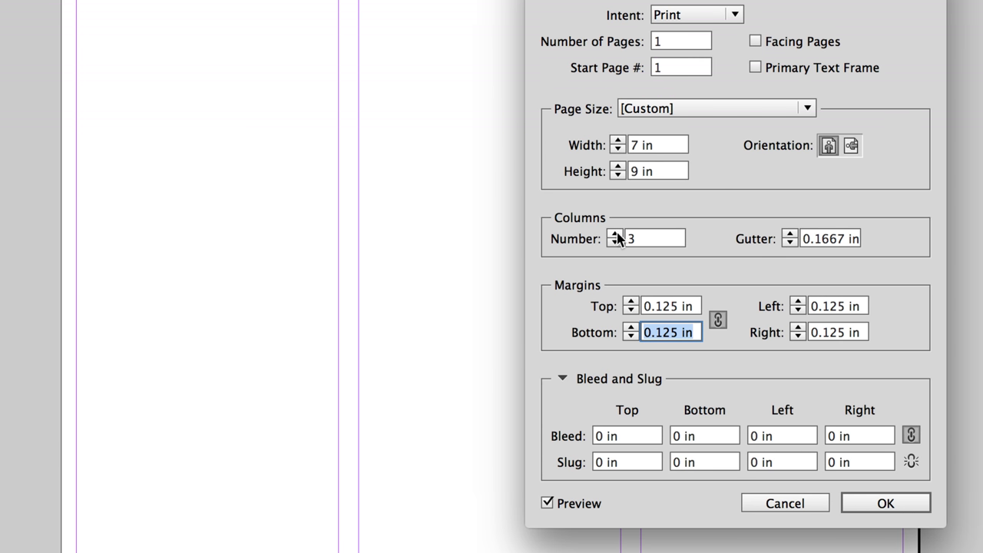
pyautogui.click(614, 243)
pyautogui.click(615, 243)
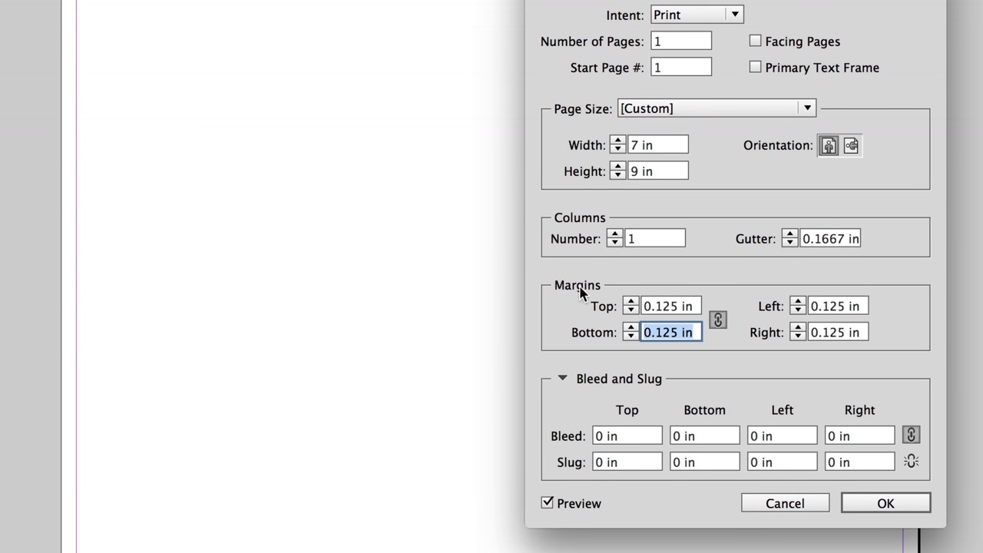
pyautogui.click(631, 302)
pyautogui.moveTo(630, 303); pyautogui.dragTo(631, 305)
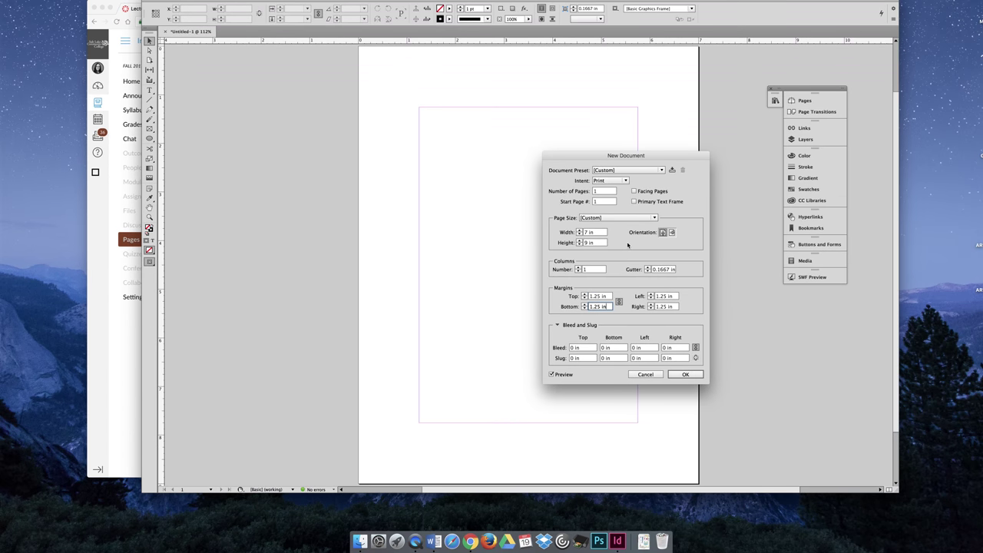
# Reset the linked margins from 1.25 in to 0.125 in through the Bottom margin field
pyautogui.moveTo(584, 155); pyautogui.dragTo(689, 197)
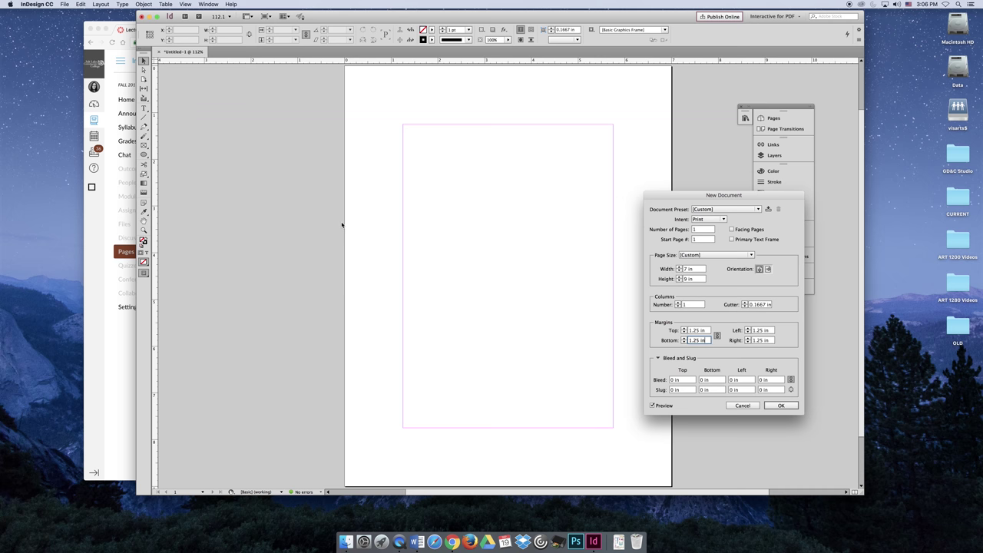
pyautogui.moveTo(708, 339); pyautogui.dragTo(674, 340)
pyautogui.write('.125')
pyautogui.press('Tab')
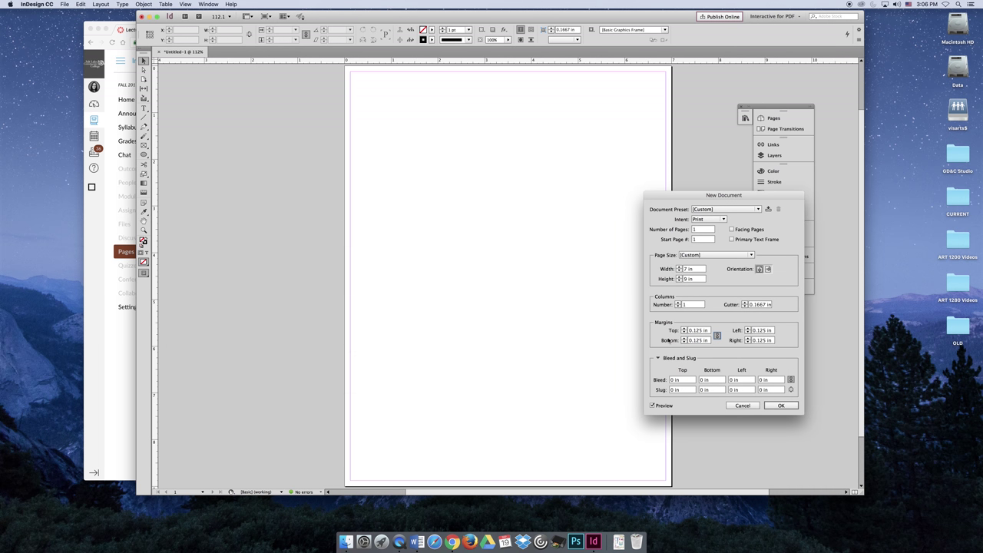
pyautogui.moveTo(668, 197); pyautogui.dragTo(431, 183)
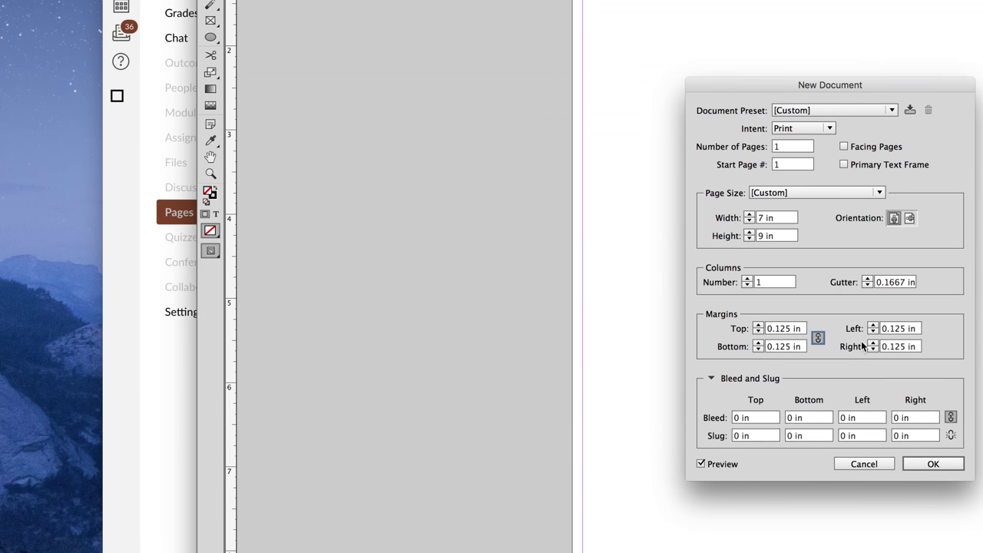
pyautogui.moveTo(853, 86); pyautogui.dragTo(774, 73)
# Expand Bleed and Slug and give every side a 0.125 in bleed
pyautogui.click(637, 359)
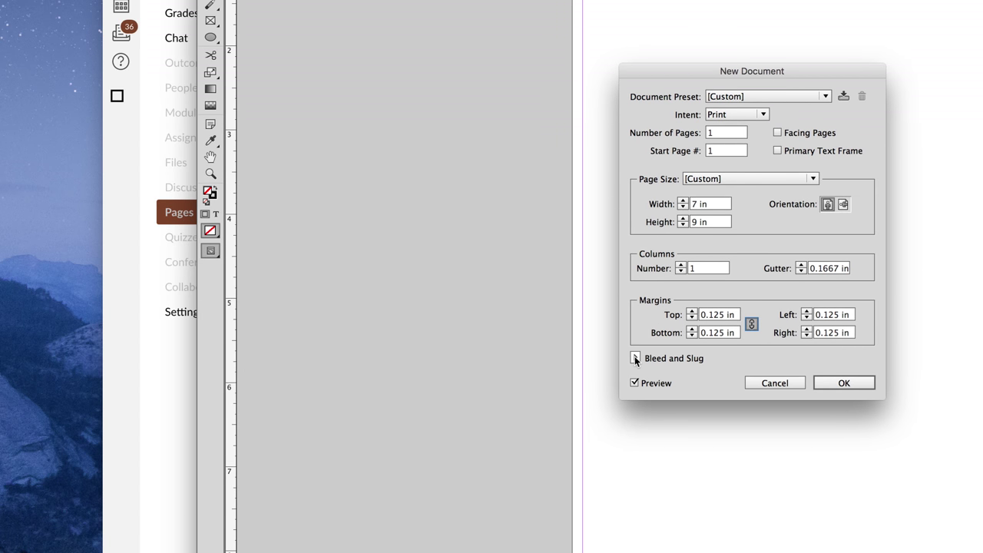
pyautogui.click(635, 358)
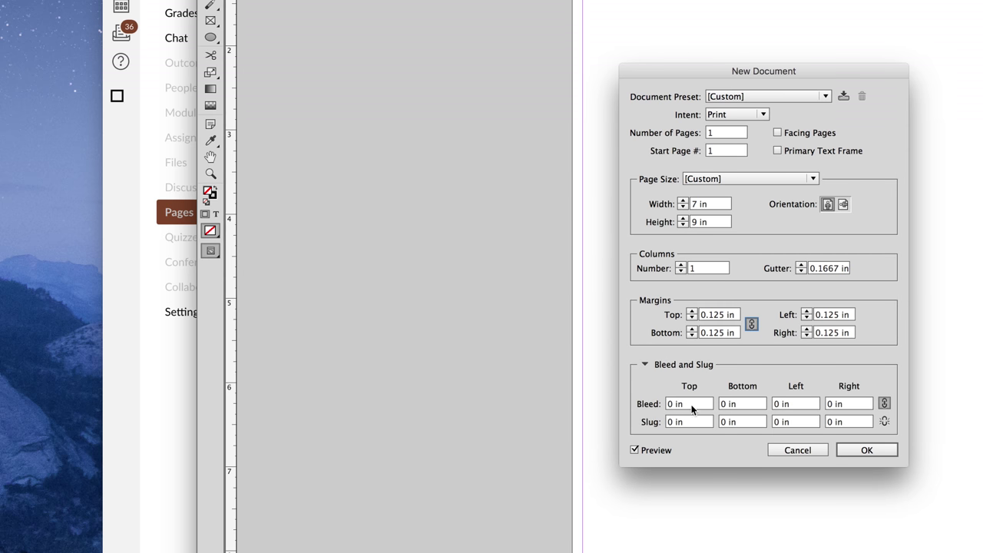
pyautogui.click(691, 406)
pyautogui.write('.125')
pyautogui.press('Tab')
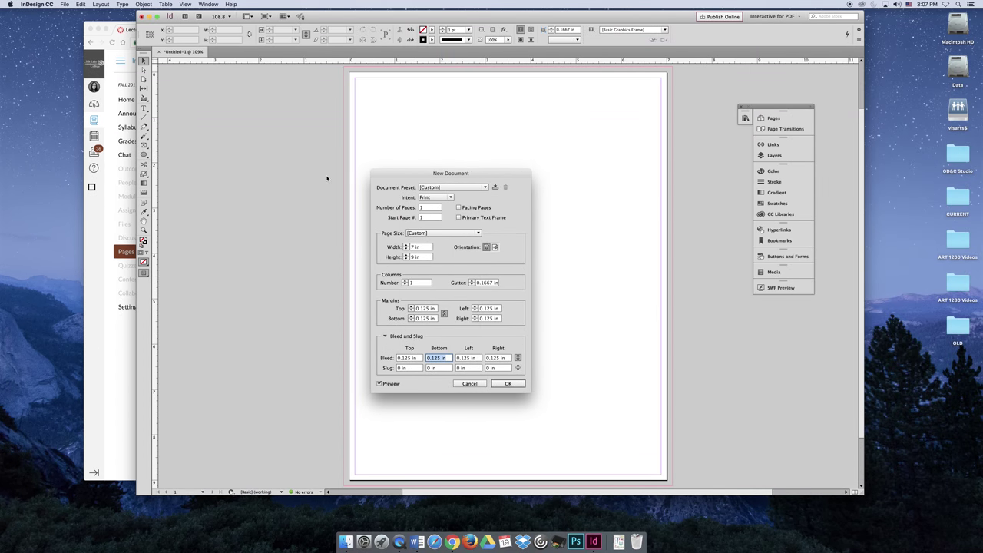
# Set a 0.5 in bottom slug and create the 7 × 9 in Untitled-1 document
pyautogui.moveTo(465, 173); pyautogui.dragTo(268, 134)
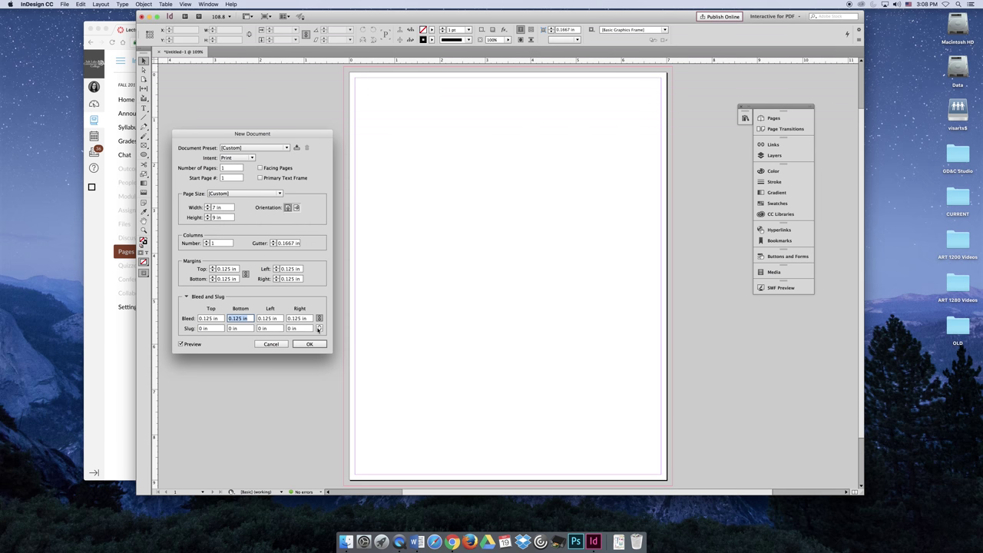
pyautogui.click(249, 329)
pyautogui.write('.5')
pyautogui.press('Tab')
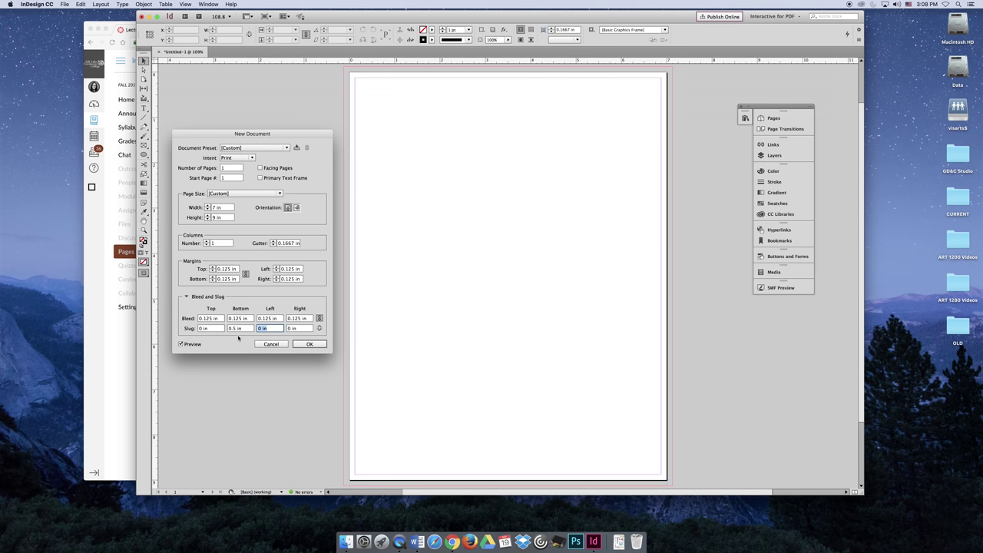
pyautogui.click(322, 347)
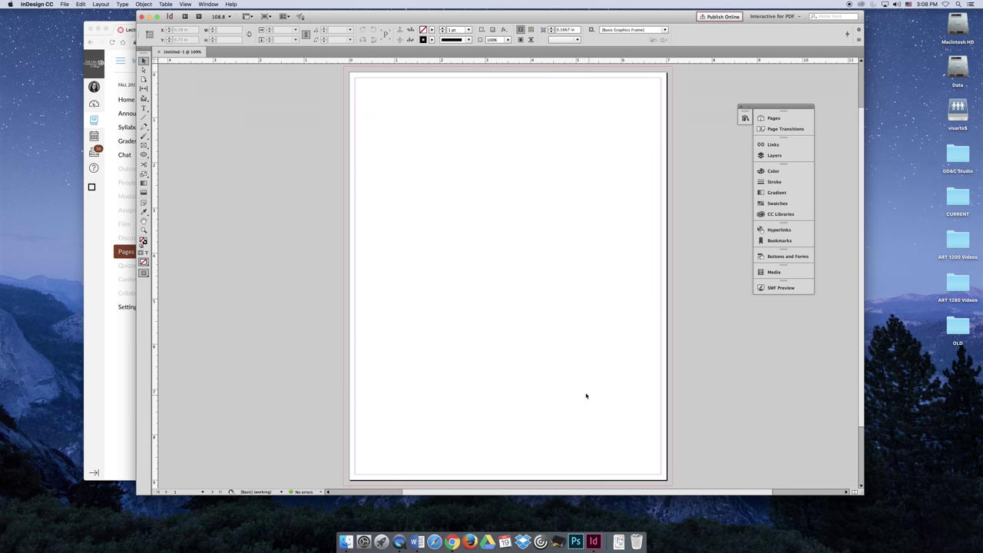
pyautogui.scroll(-3, 558, 353)
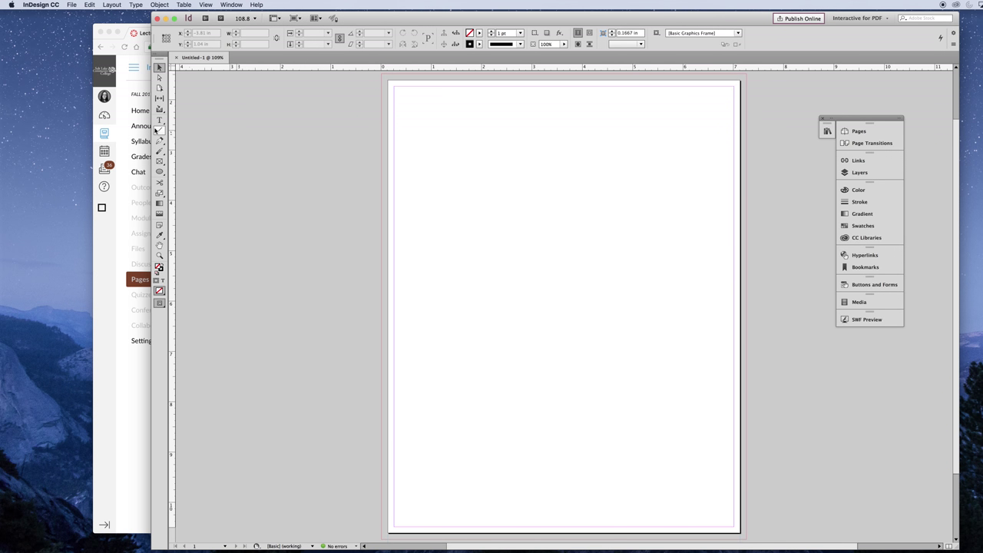
pyautogui.click(160, 175)
# Drag out a 5.17 × 3.89 in oval near the top of the page
pyautogui.moveTo(435, 132); pyautogui.dragTo(696, 327)
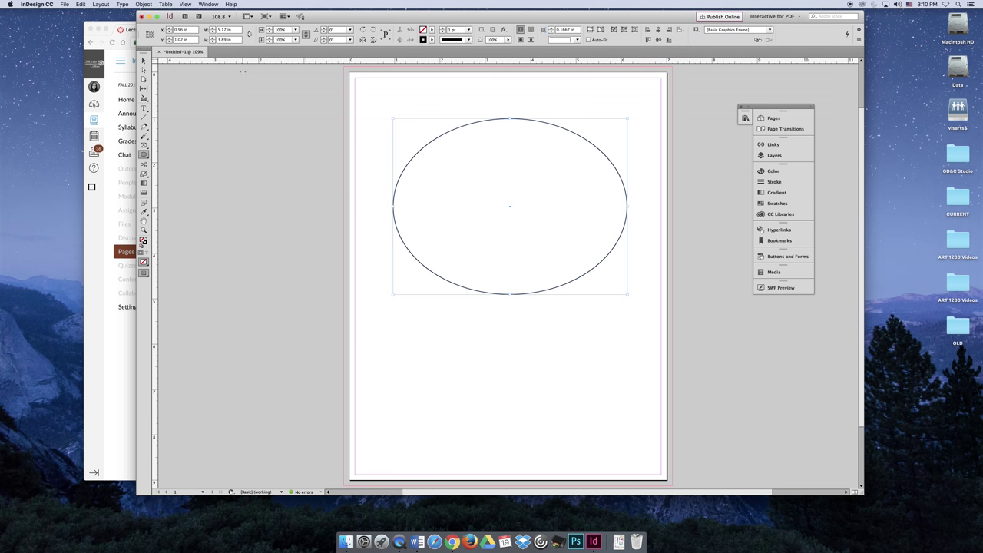
pyautogui.moveTo(294, 24); pyautogui.dragTo(208, 26)
# Name the file ART1200_Example in File > Save and expand the dialog to browse locations
pyautogui.click(66, 4)
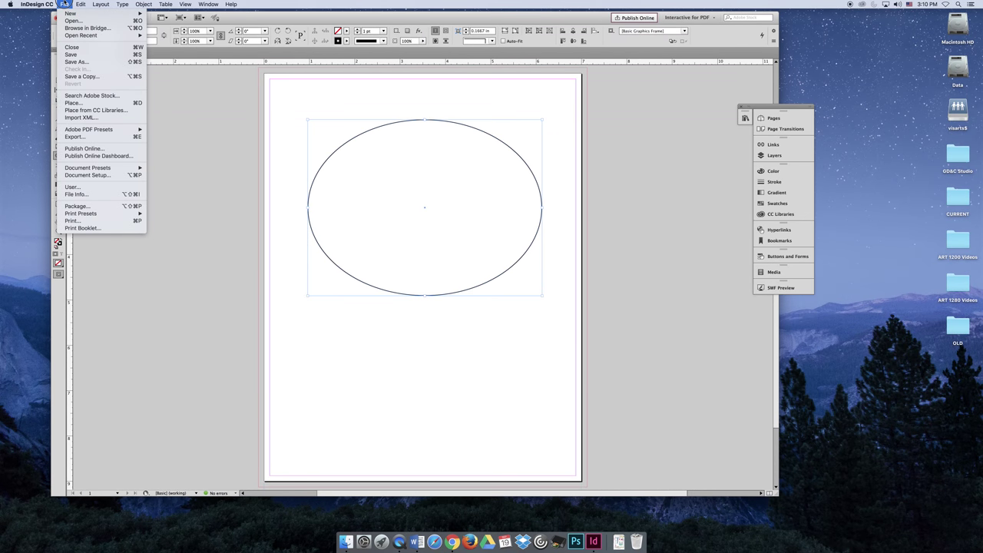
pyautogui.click(91, 54)
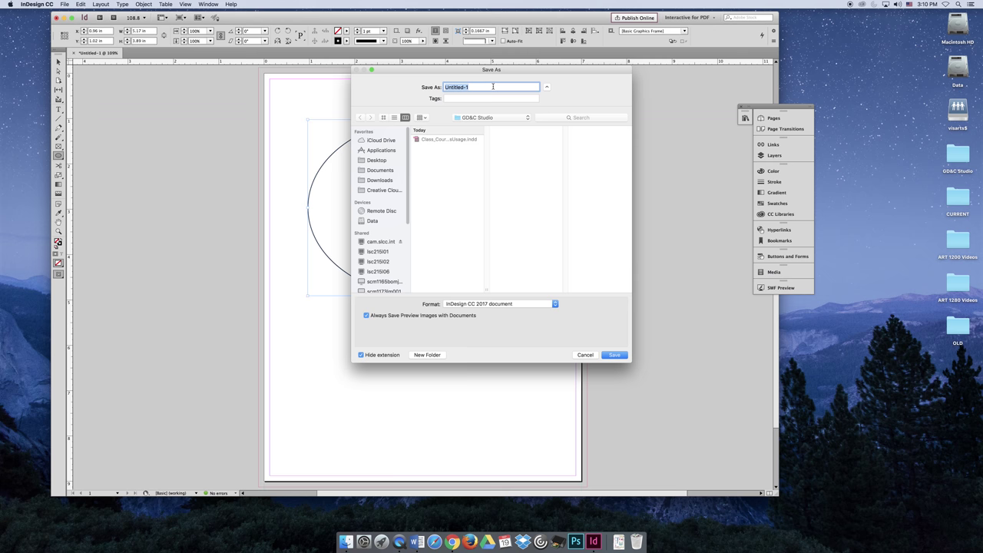
pyautogui.write('ART1200_Example')
pyautogui.click(547, 86)
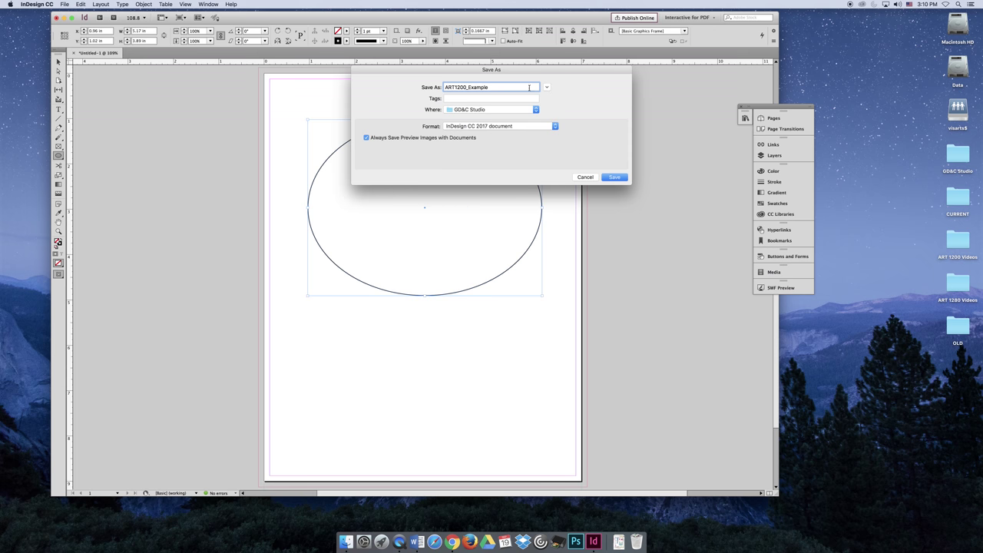
pyautogui.click(546, 87)
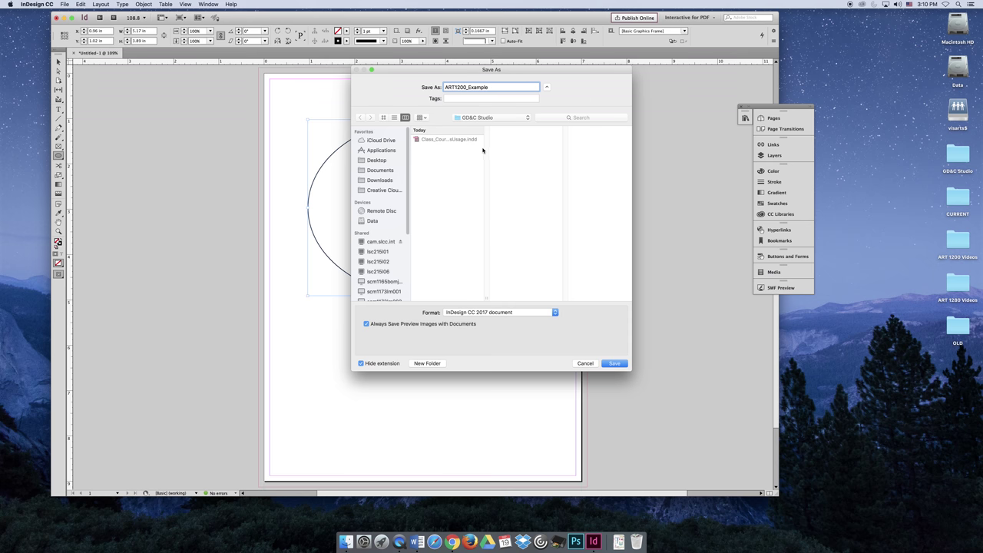
pyautogui.click(480, 117)
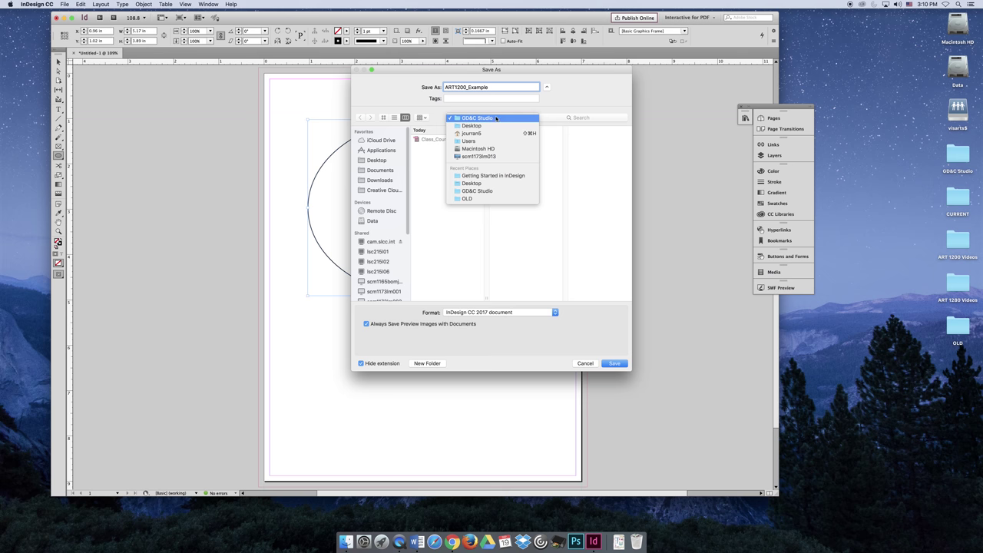
# Save ART1200_Example.indd to the Desktop folder in the home directory, then close the document
pyautogui.click(457, 126)
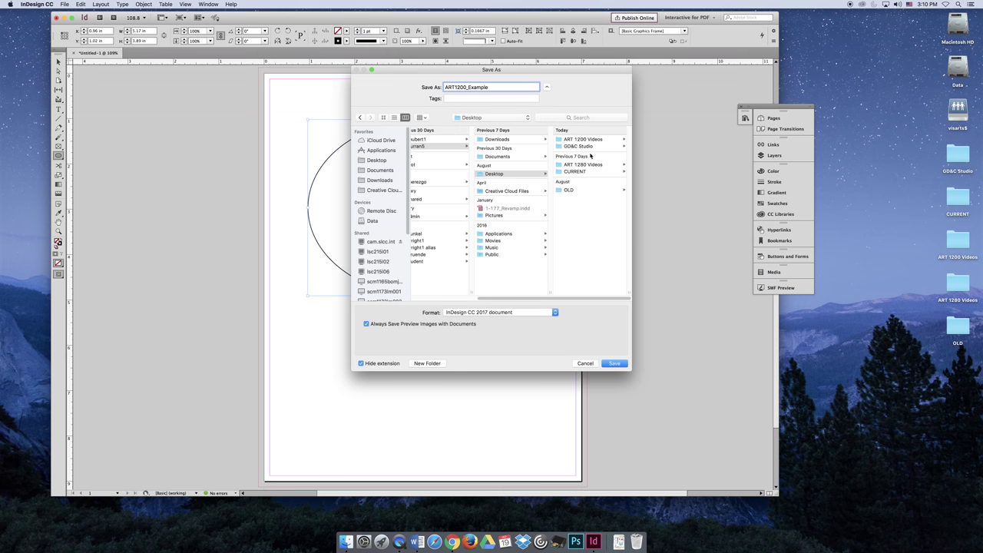
pyautogui.click(441, 146)
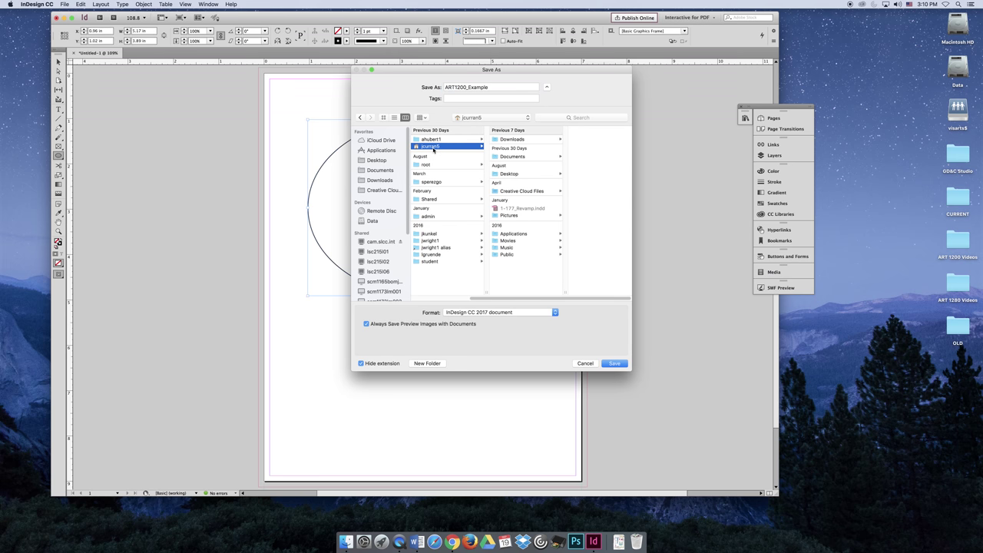
pyautogui.click(518, 172)
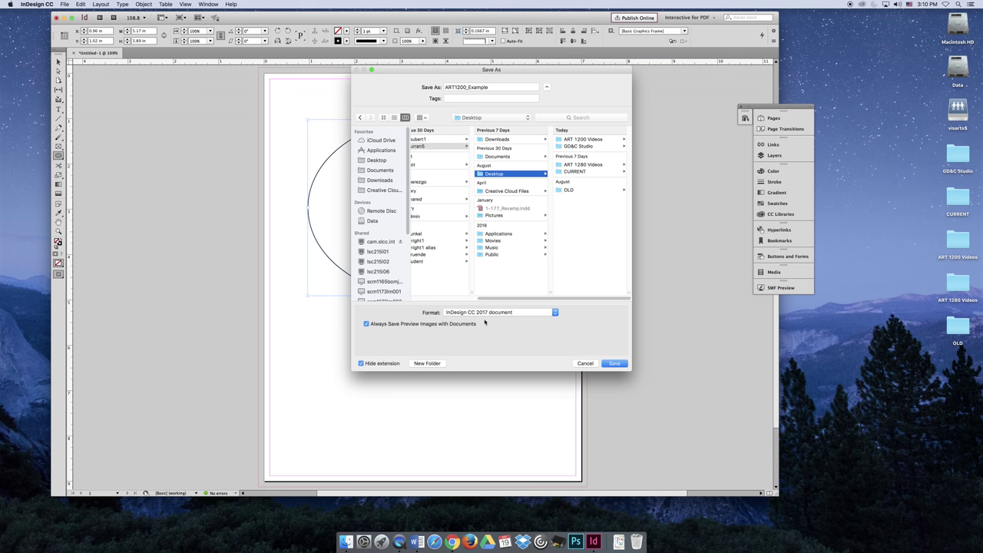
pyautogui.click(616, 363)
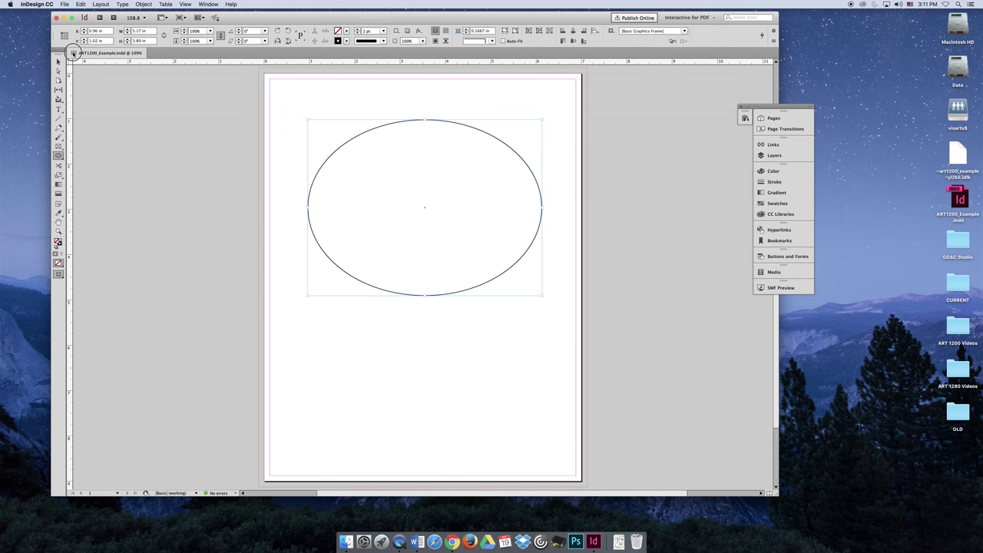
pyautogui.click(74, 54)
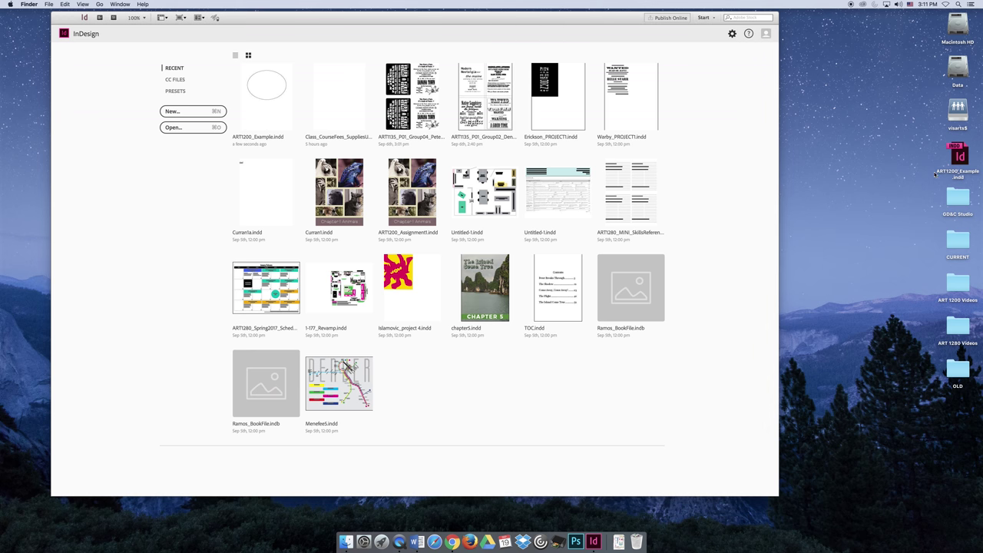